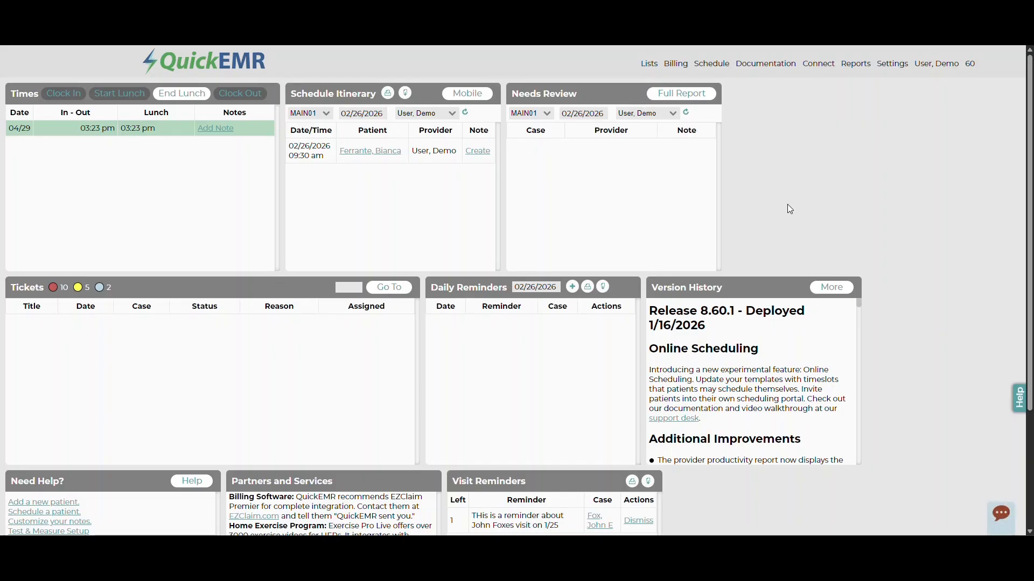
# - Open the list of fee schedule groups in the billing lists to review the existing groups
pyautogui.moveTo(675, 63)
pyautogui.moveTo(681, 156)
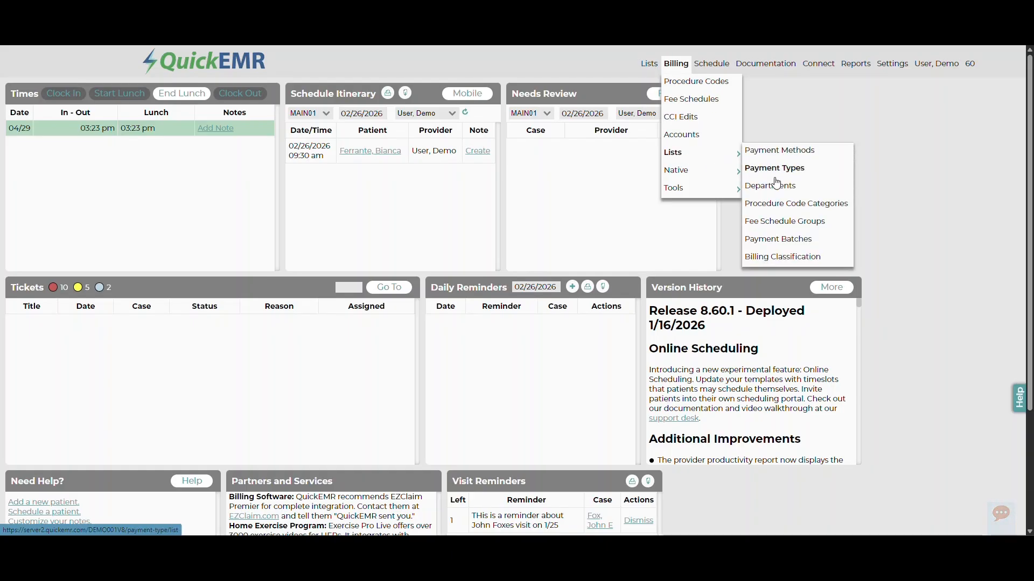
pyautogui.click(817, 226)
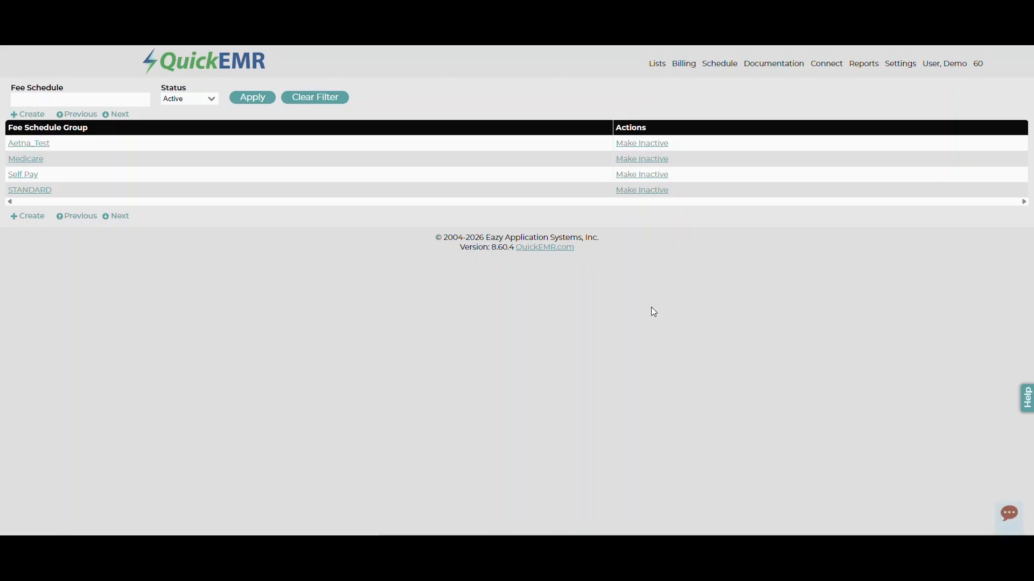
# - Start a new fee schedule and set it to copy from the last 2026 (auto-generated) schedule
pyautogui.click(683, 63)
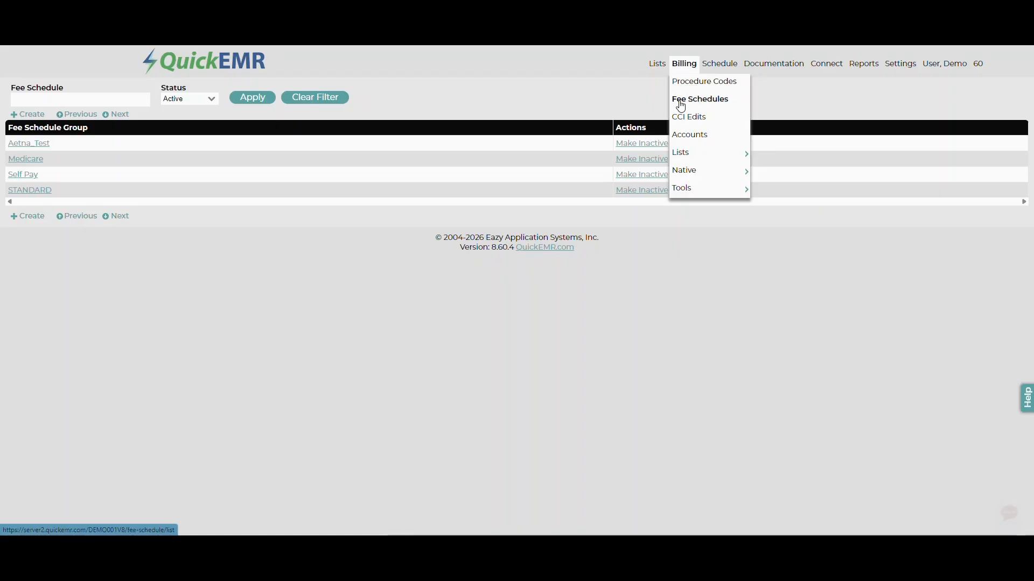
pyautogui.click(706, 101)
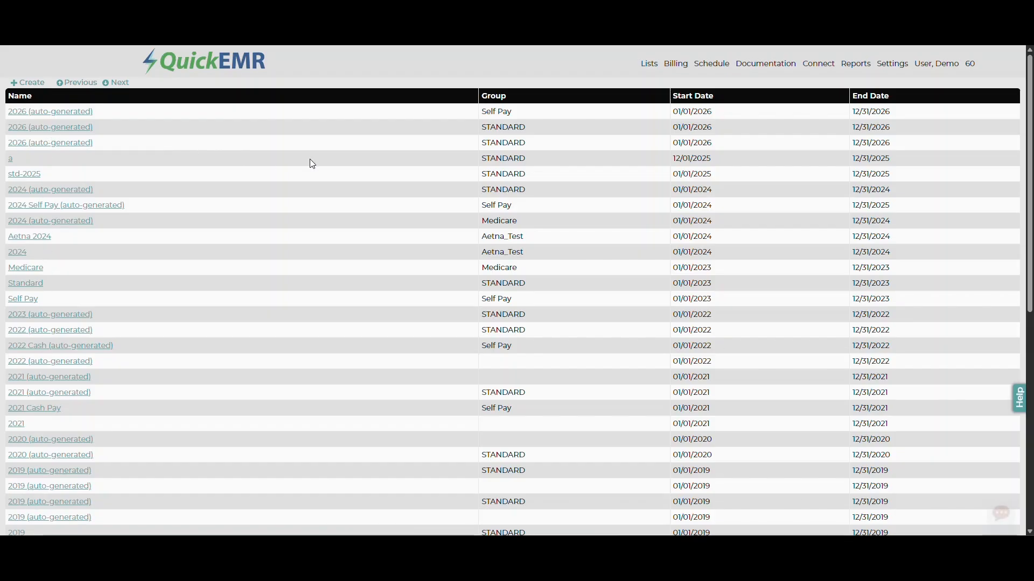
pyautogui.click(36, 85)
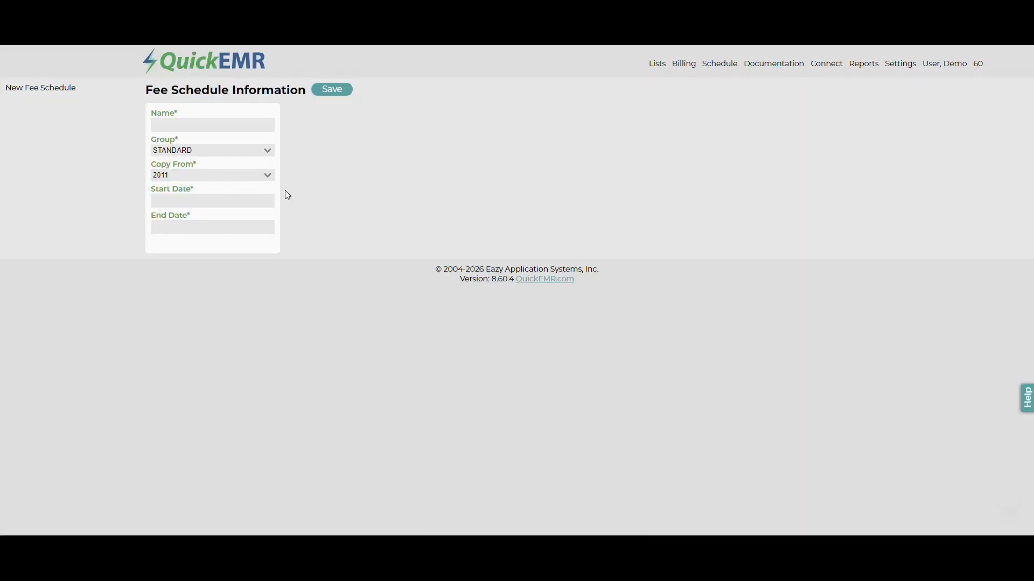
pyautogui.click(231, 176)
pyautogui.scroll(-3, 223, 364)
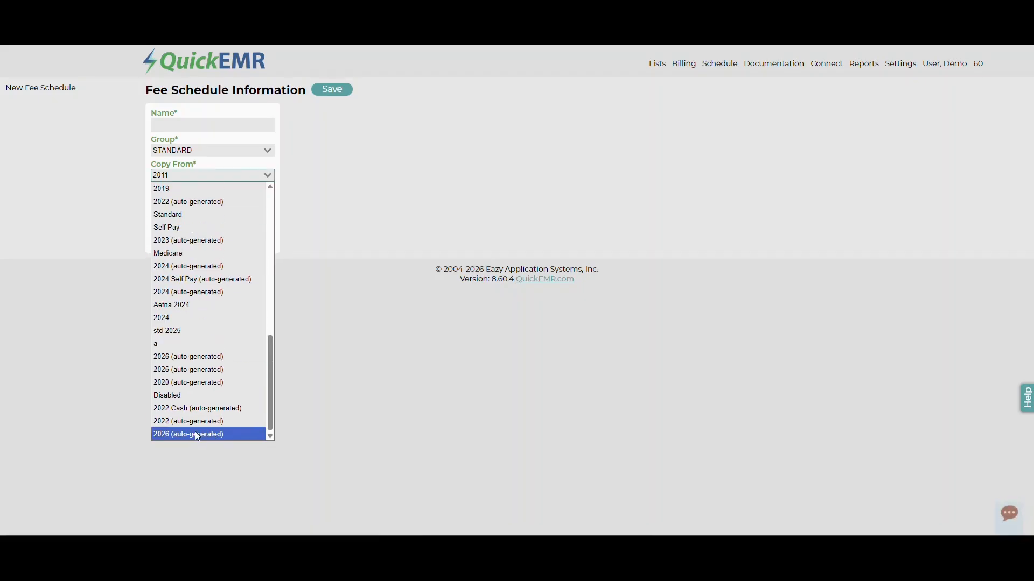
pyautogui.click(195, 434)
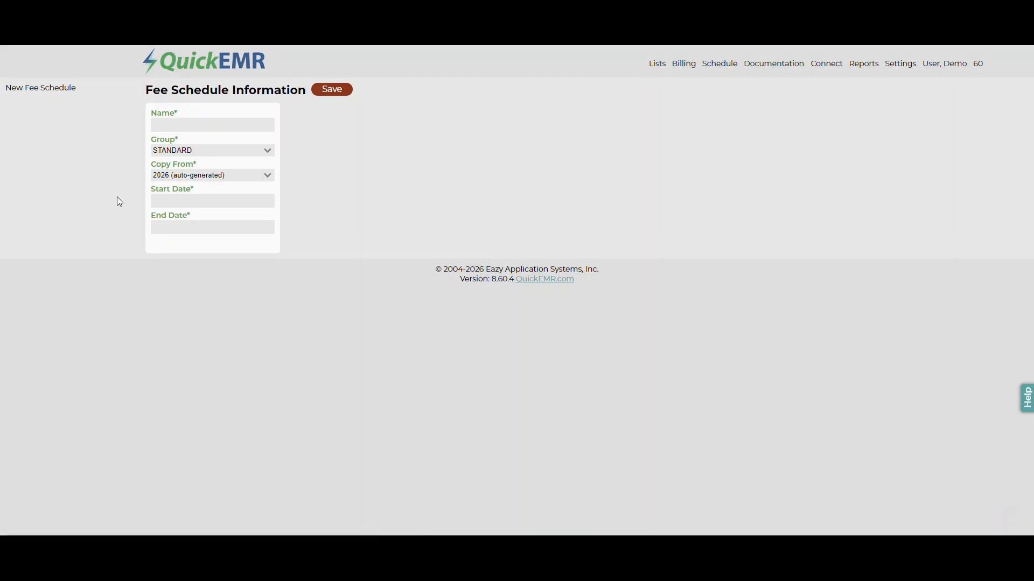
# - Set the new fee schedule's start date to 01/01/2026 and its end date to 12/31/2026
pyautogui.click(171, 152)
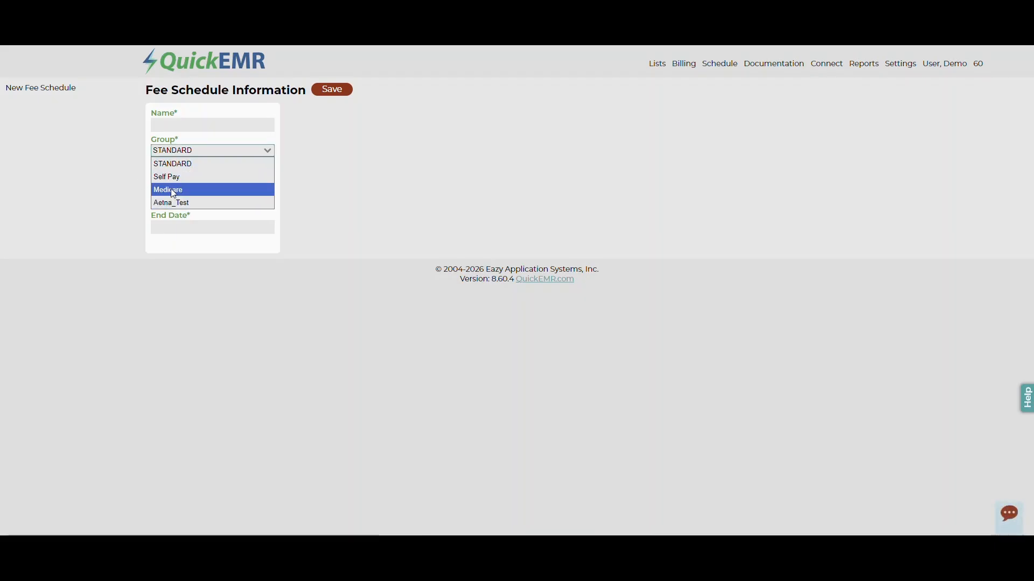
pyautogui.click(175, 163)
pyautogui.click(182, 201)
pyautogui.click(195, 217)
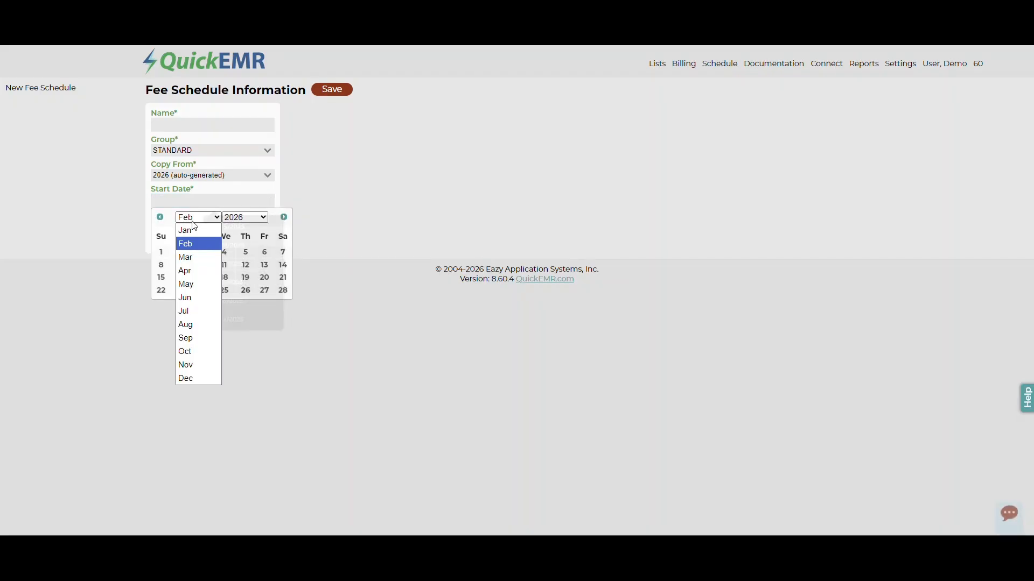
pyautogui.click(193, 233)
pyautogui.click(245, 253)
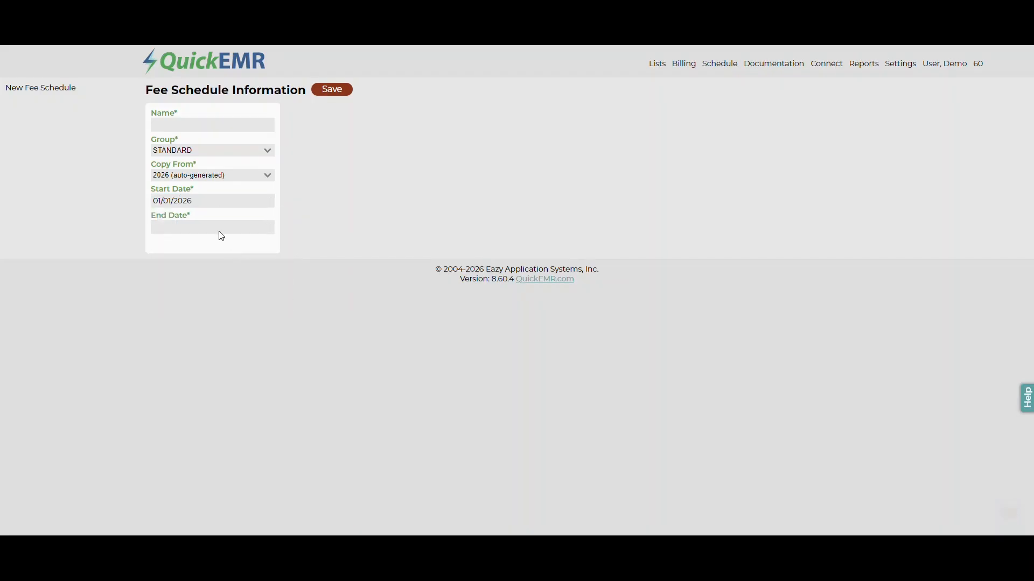
pyautogui.click(217, 229)
pyautogui.click(191, 243)
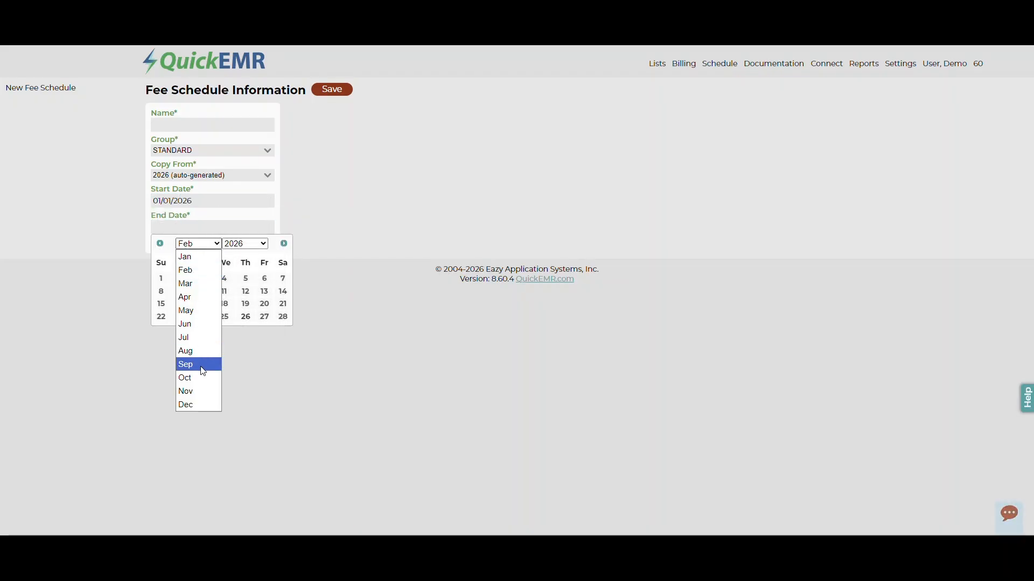
pyautogui.click(198, 405)
pyautogui.click(252, 330)
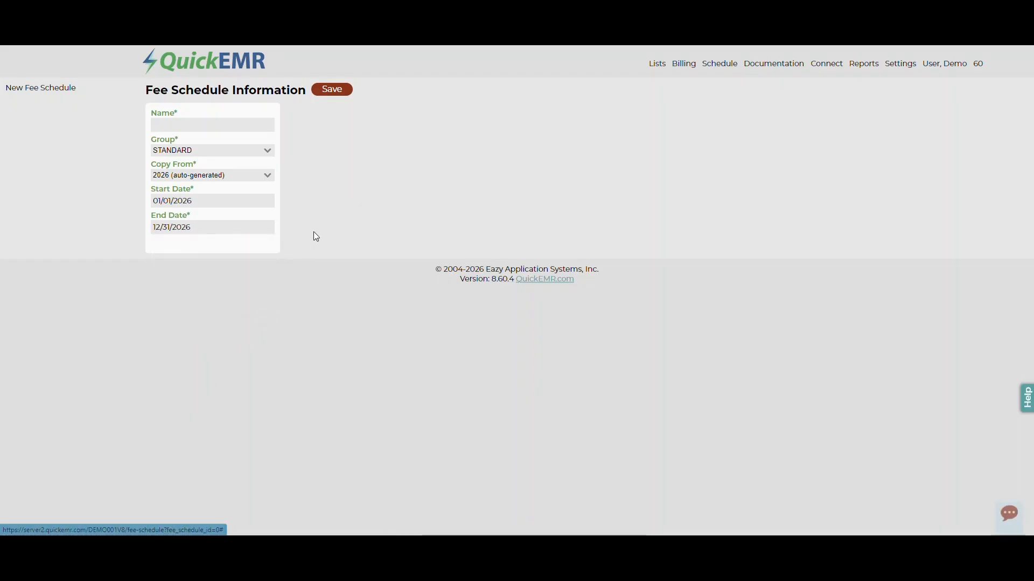
# - Name the fee schedule 2026 Medicare, assign it to the Medicare group and save it
pyautogui.click(161, 125)
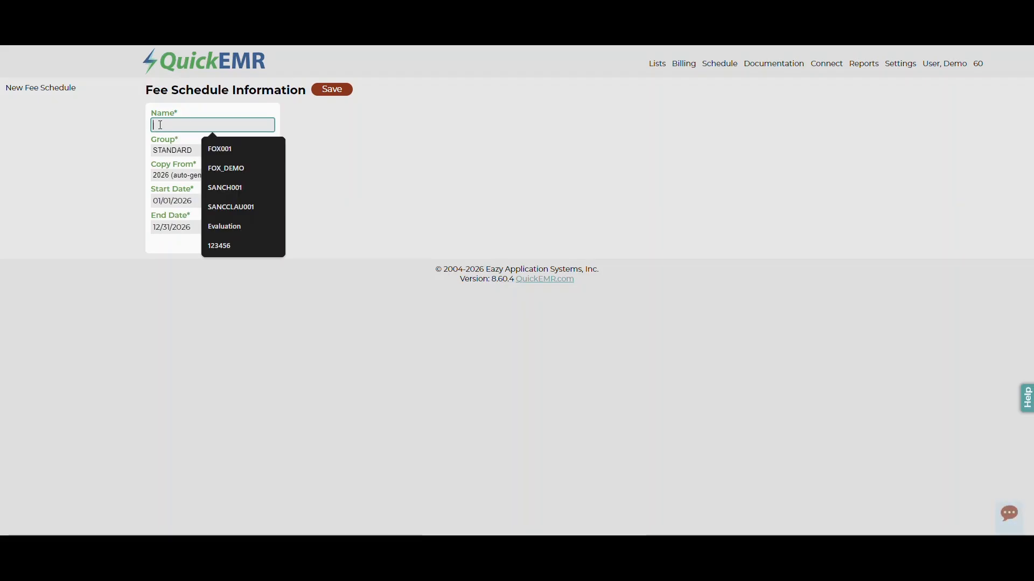
pyautogui.write('2026')
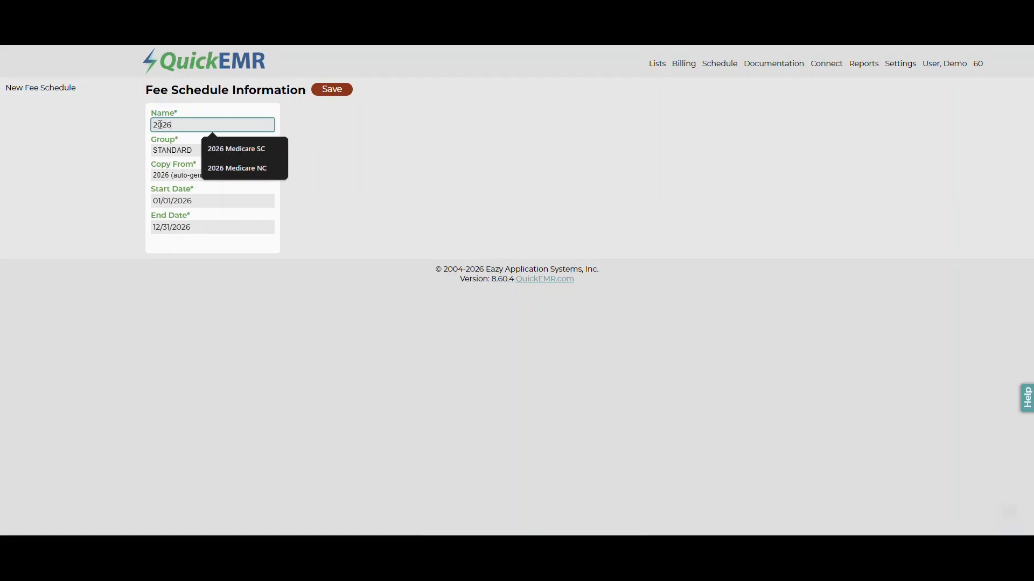
pyautogui.write(' Medicare')
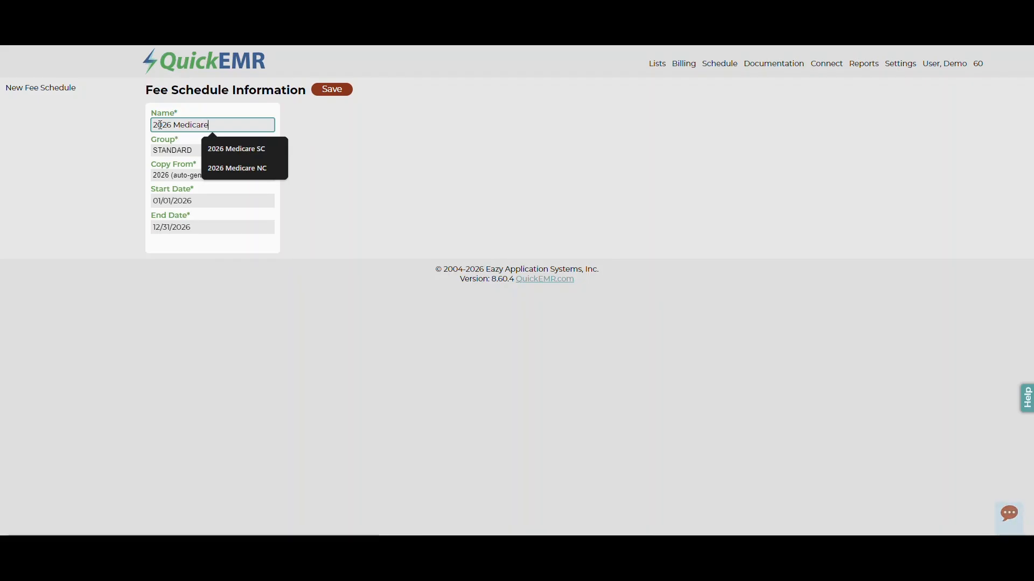
pyautogui.click(170, 153)
pyautogui.click(169, 188)
pyautogui.click(338, 178)
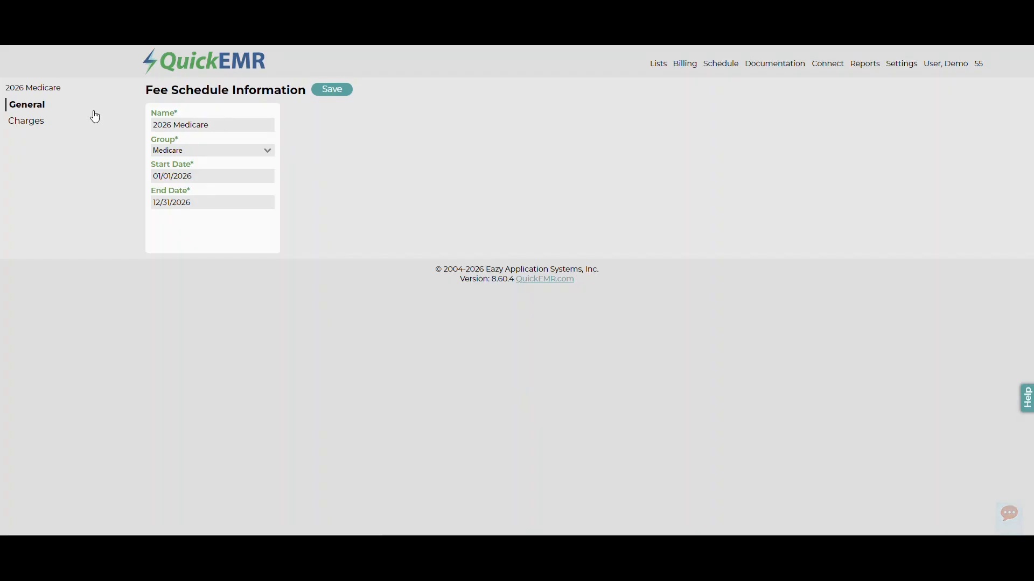
# - In the schedule's charges, set Dementia:Neuropsych Symptom assessment (1181F) to a charge of 25.00 and an allowed amount of 30.00
pyautogui.click(22, 122)
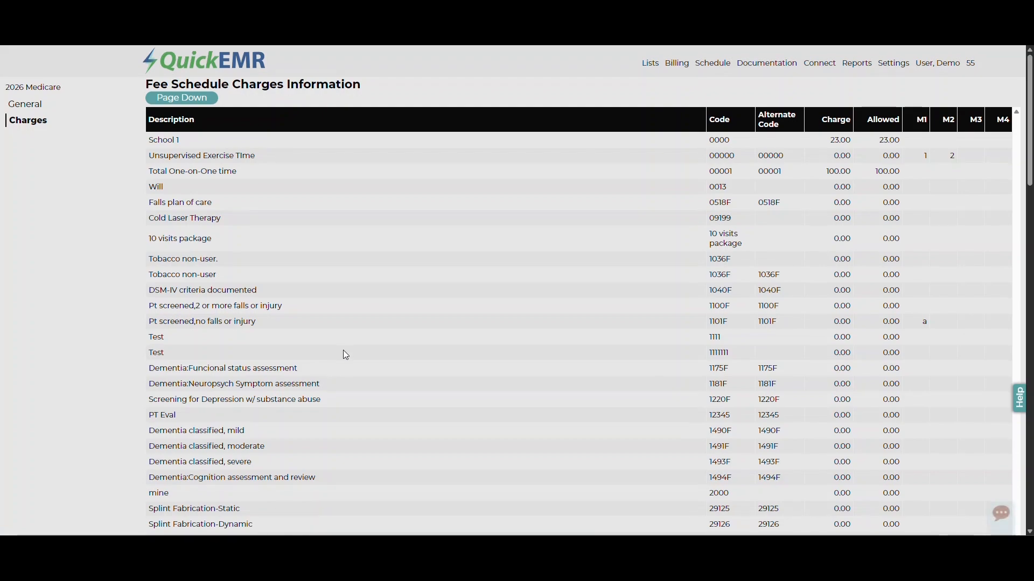
pyautogui.scroll(-1, 342, 353)
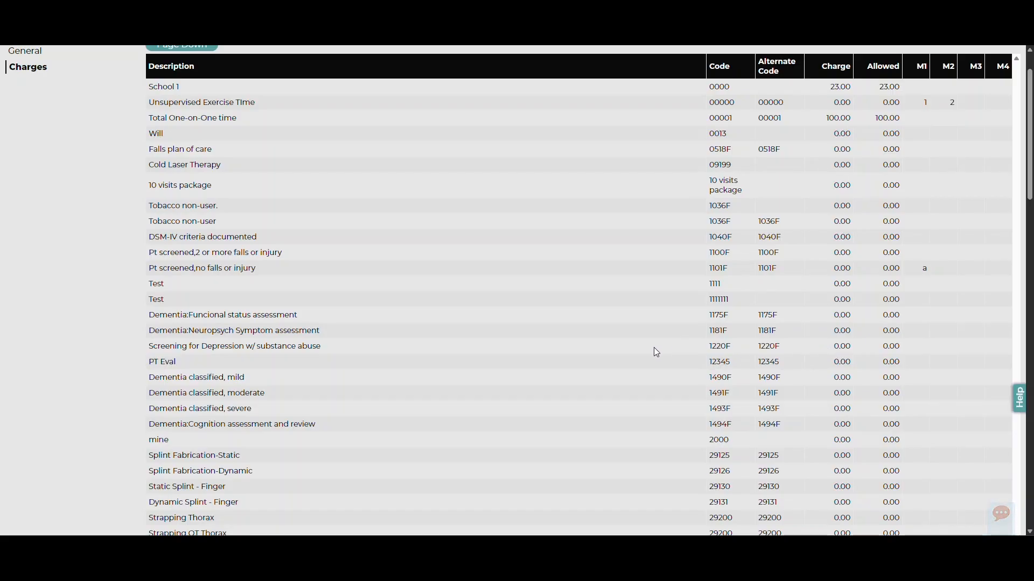
pyautogui.click(845, 331)
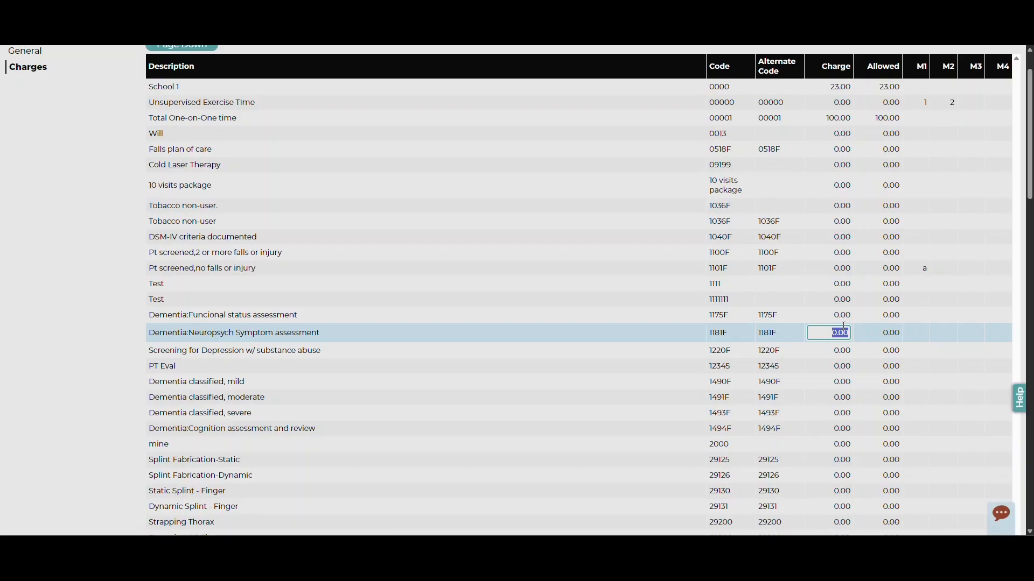
pyautogui.write('25.')
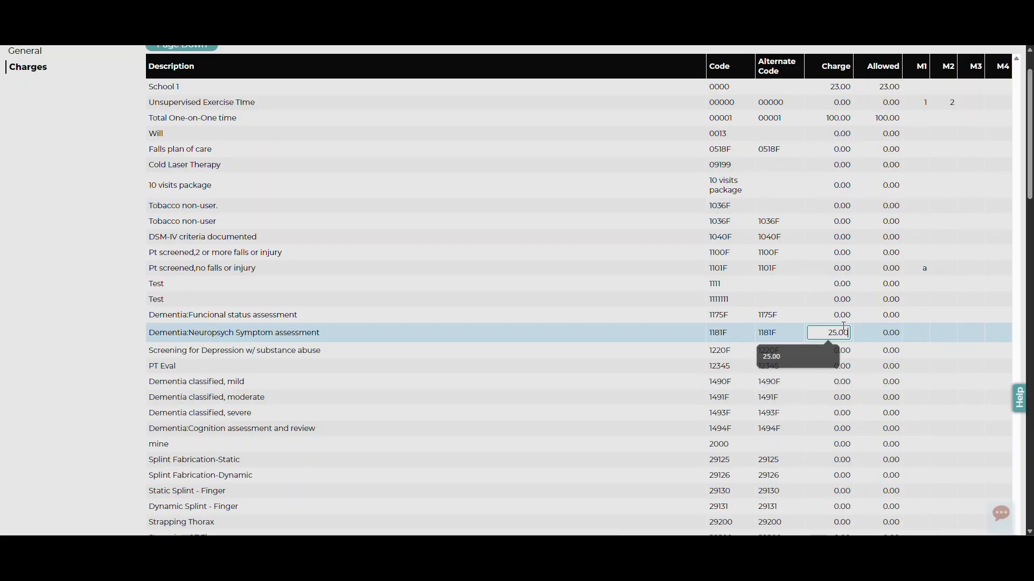
pyautogui.press('Tab')
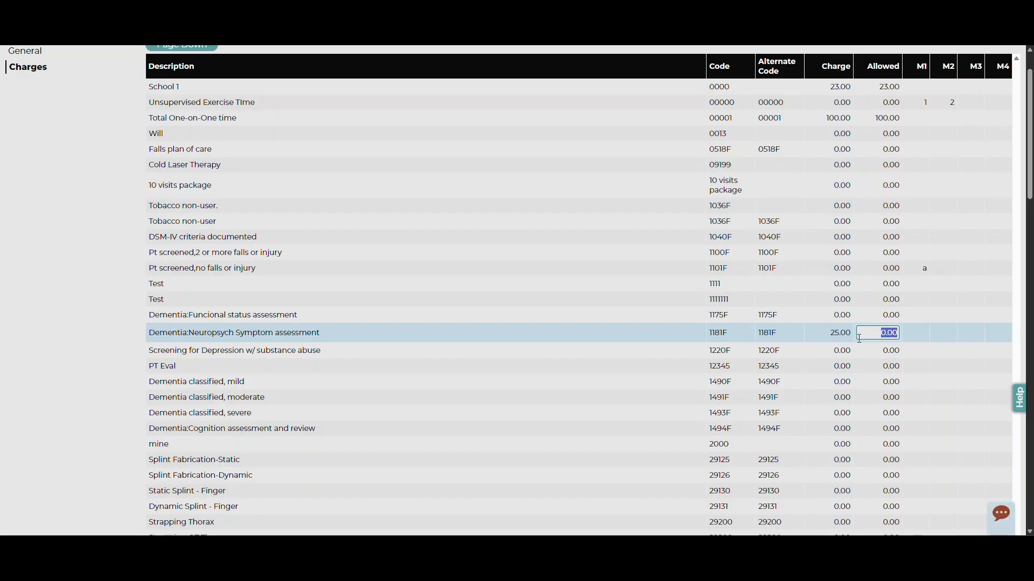
pyautogui.write('30.00')
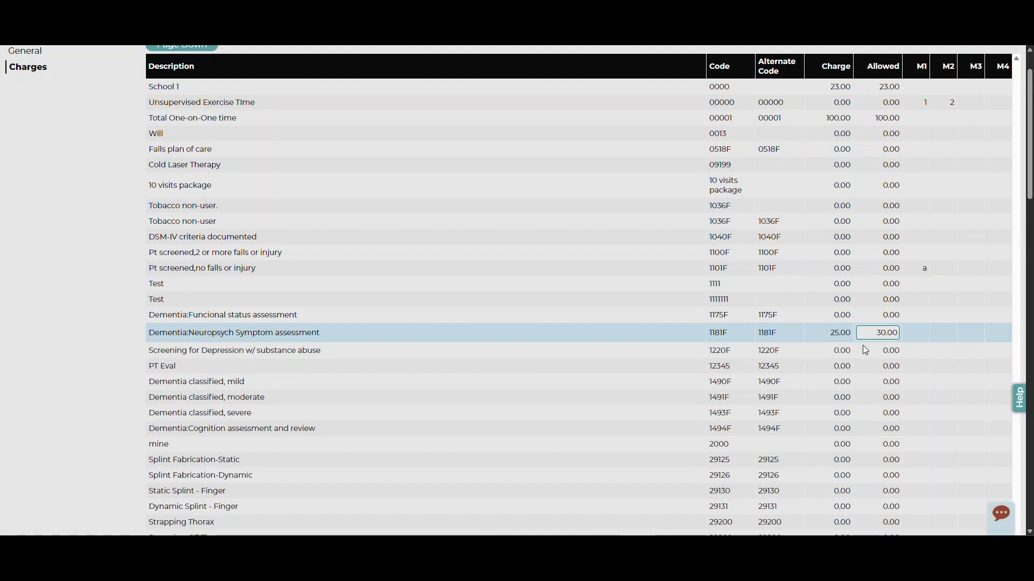
pyautogui.press('Tab')
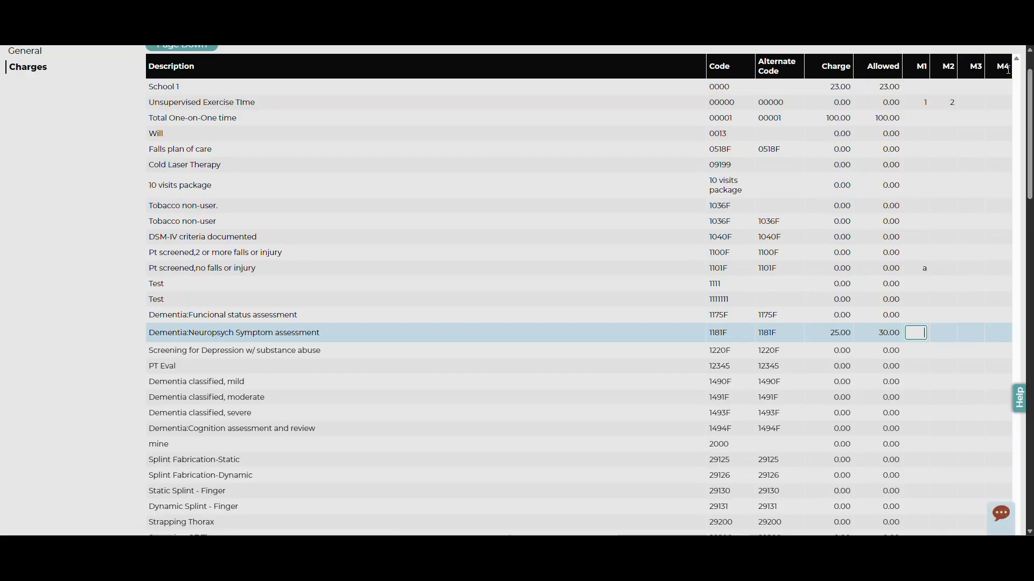
# - Enter GP as modifier M1 for the Dementia:Neuropsych Symptom assessment charge and clear it again
pyautogui.write('C')
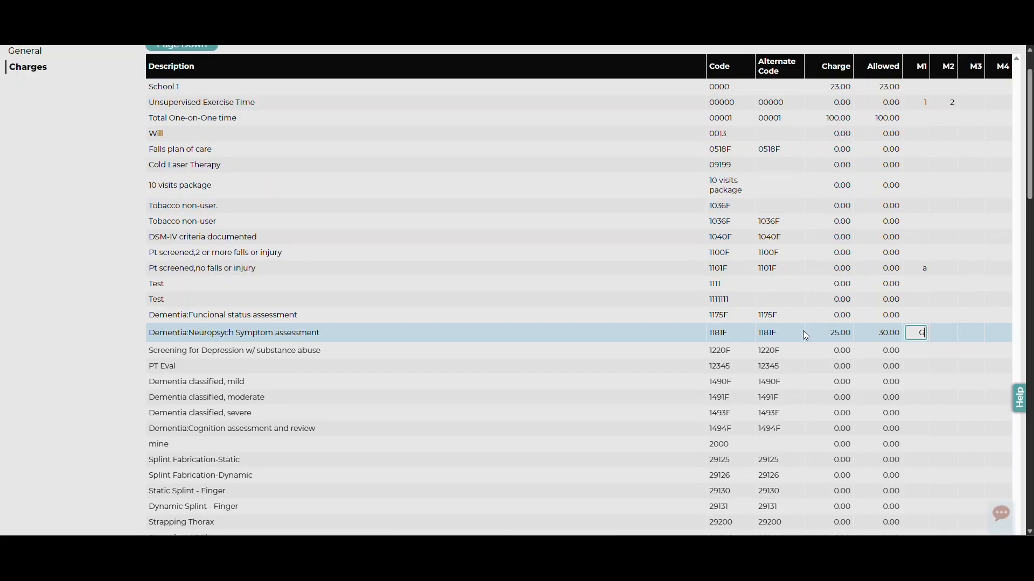
pyautogui.write('P')
pyautogui.press('Tab')
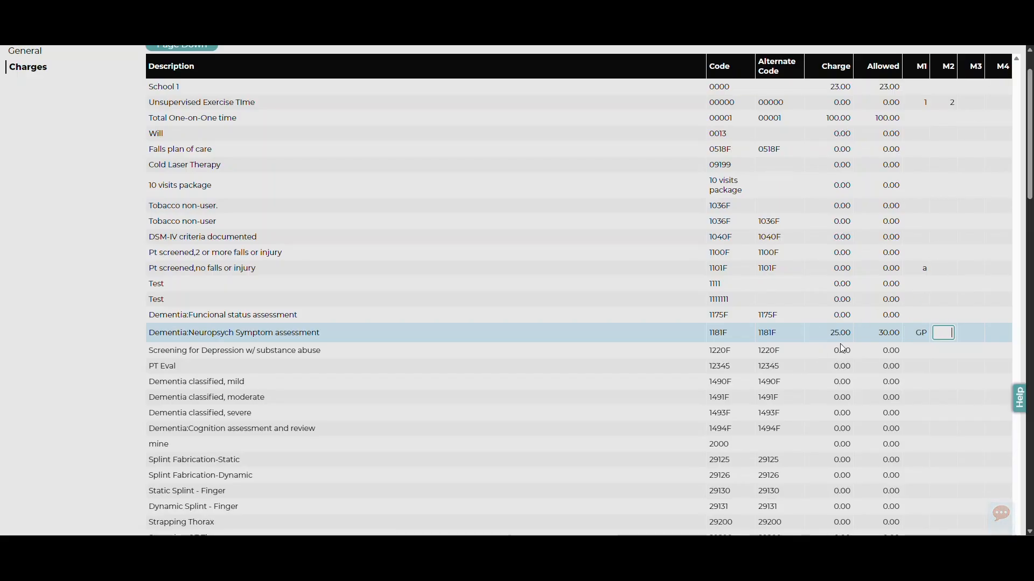
pyautogui.click(918, 334)
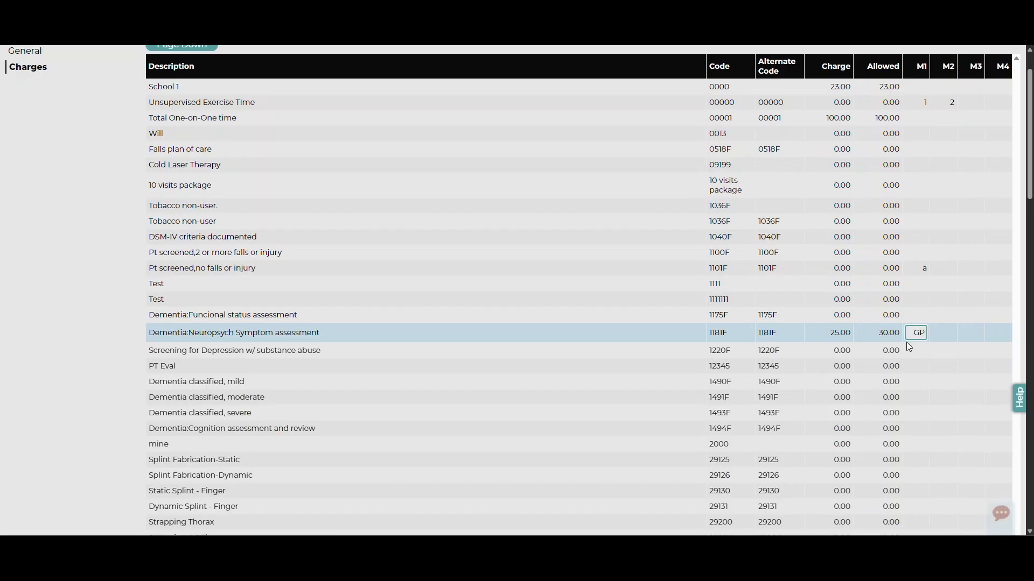
pyautogui.moveTo(910, 334); pyautogui.dragTo(924, 335)
pyautogui.press('BackSpace')
pyautogui.press('Tab')
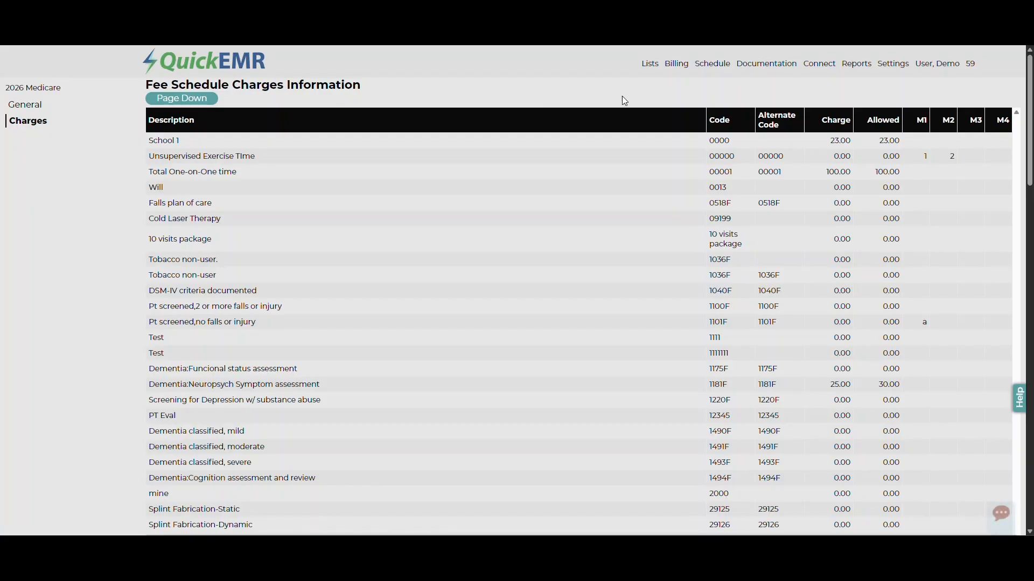
# - Open the Medicare insurance company record, set its fee schedule group to Medicare and save the record
pyautogui.moveTo(649, 64)
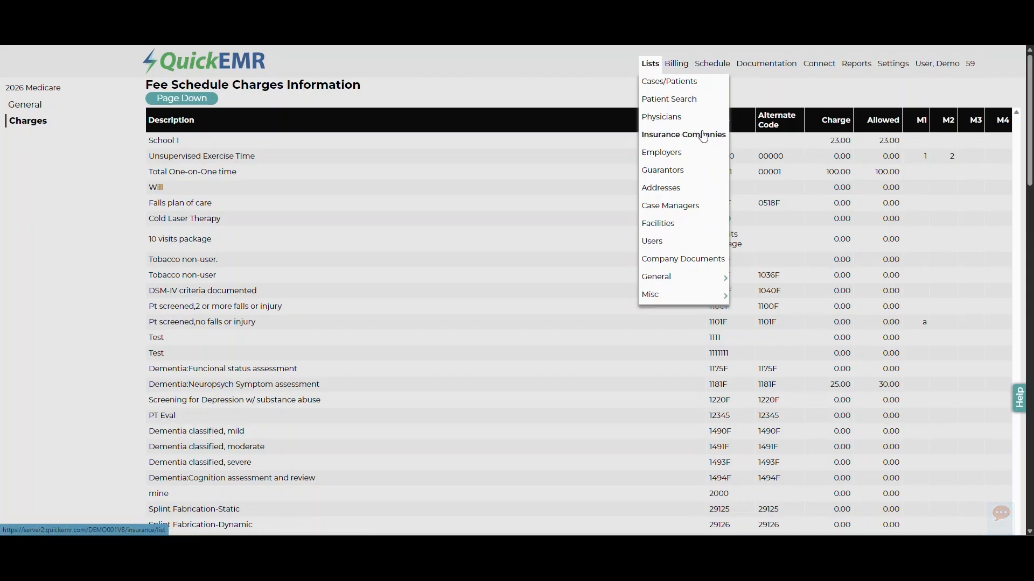
pyautogui.click(681, 138)
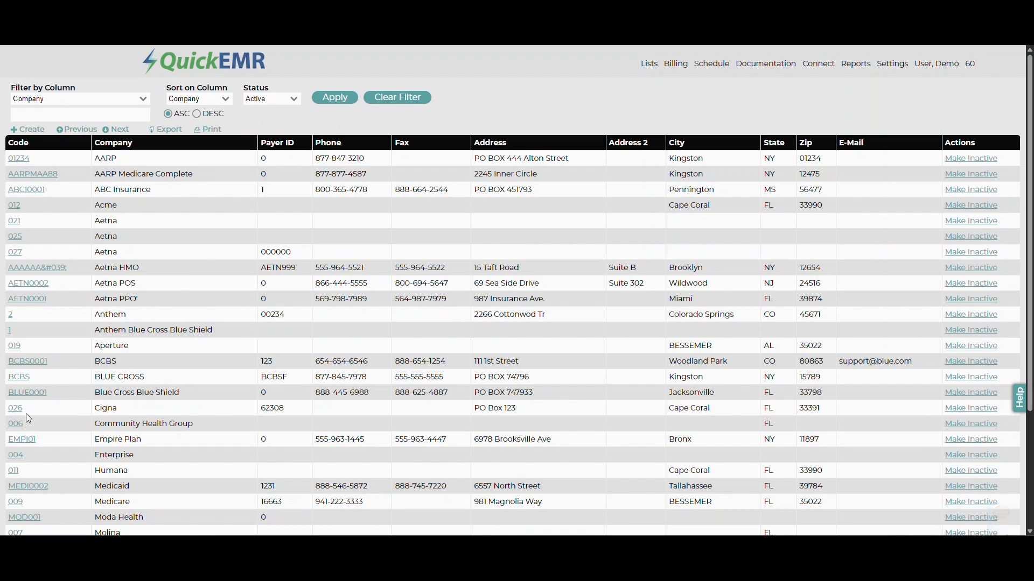
pyautogui.click(13, 502)
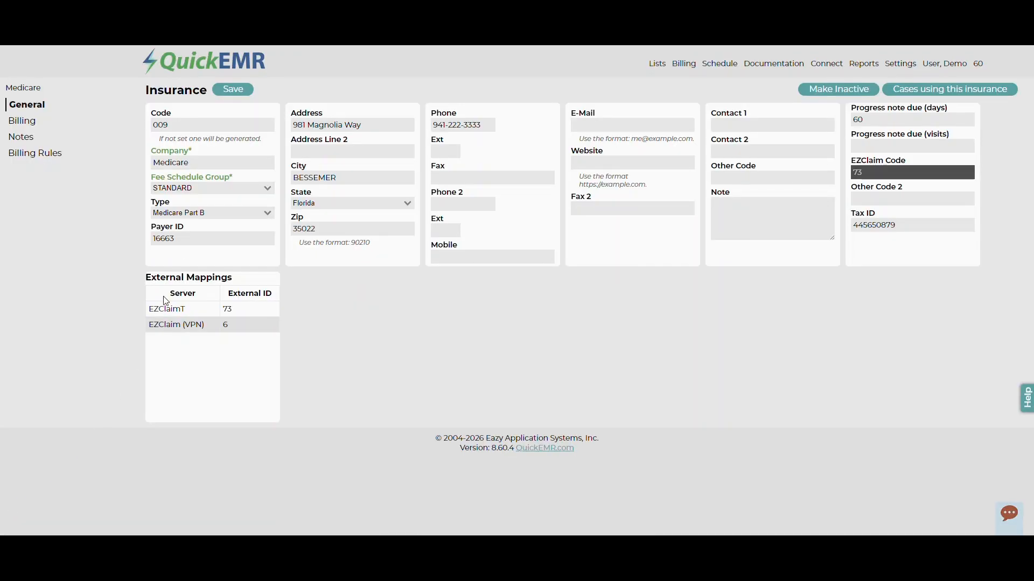
pyautogui.click(179, 188)
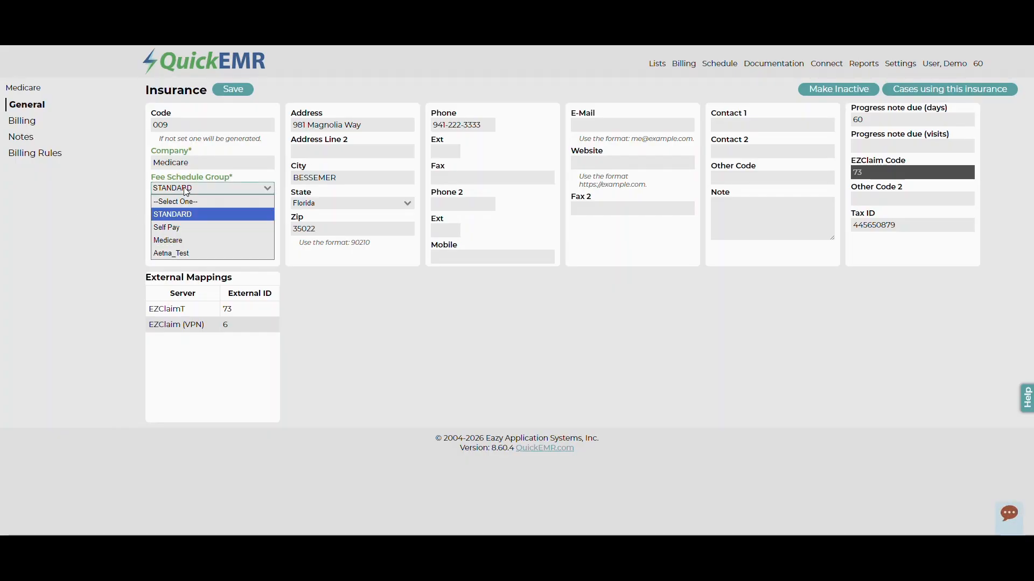
pyautogui.click(171, 241)
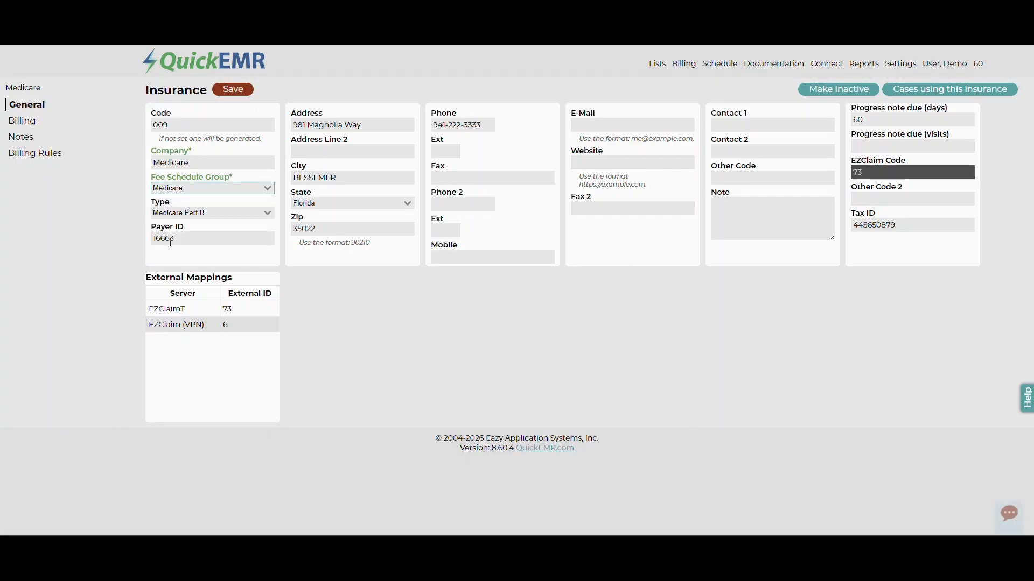
pyautogui.click(223, 95)
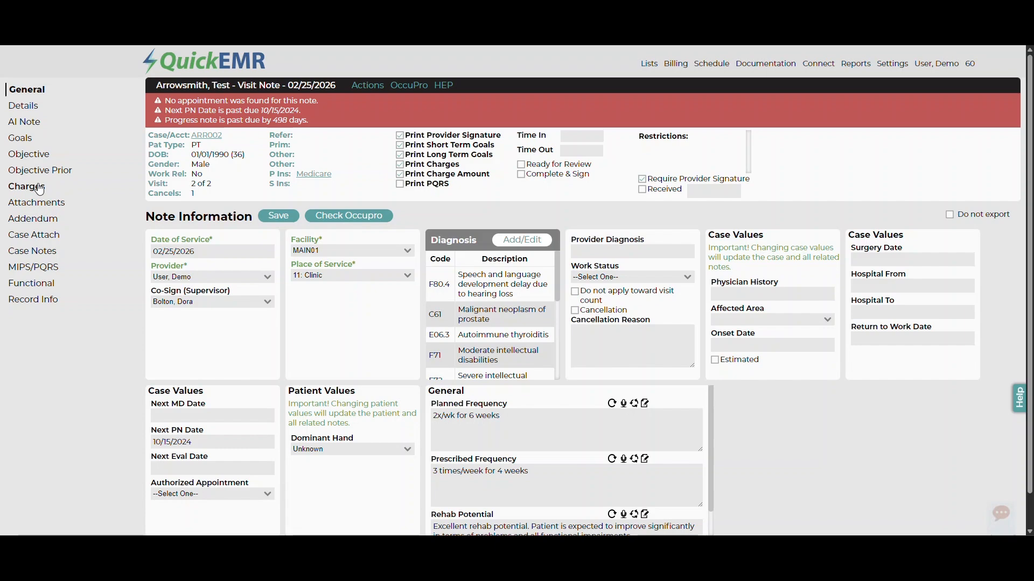
# - Add a charge with code 97140 Manual Therapy to the 02/25/2026 visit note
pyautogui.click(32, 186)
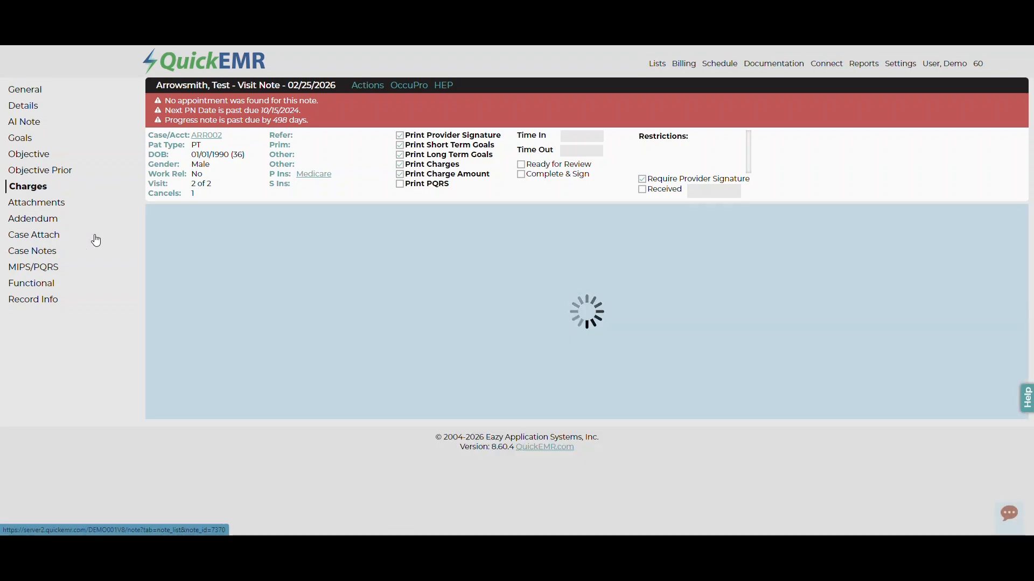
pyautogui.click(184, 278)
pyautogui.write('9')
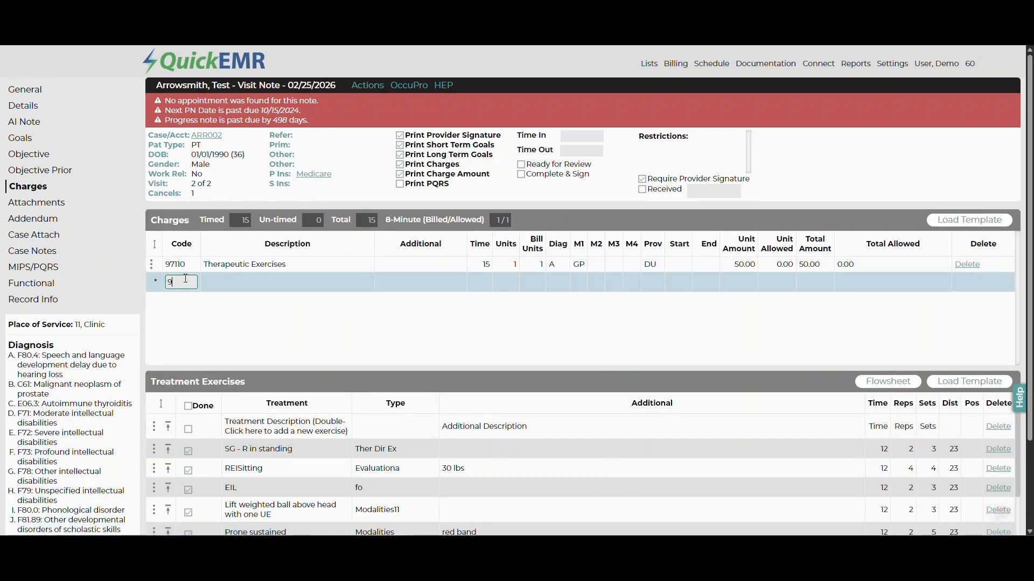
pyautogui.write('7140')
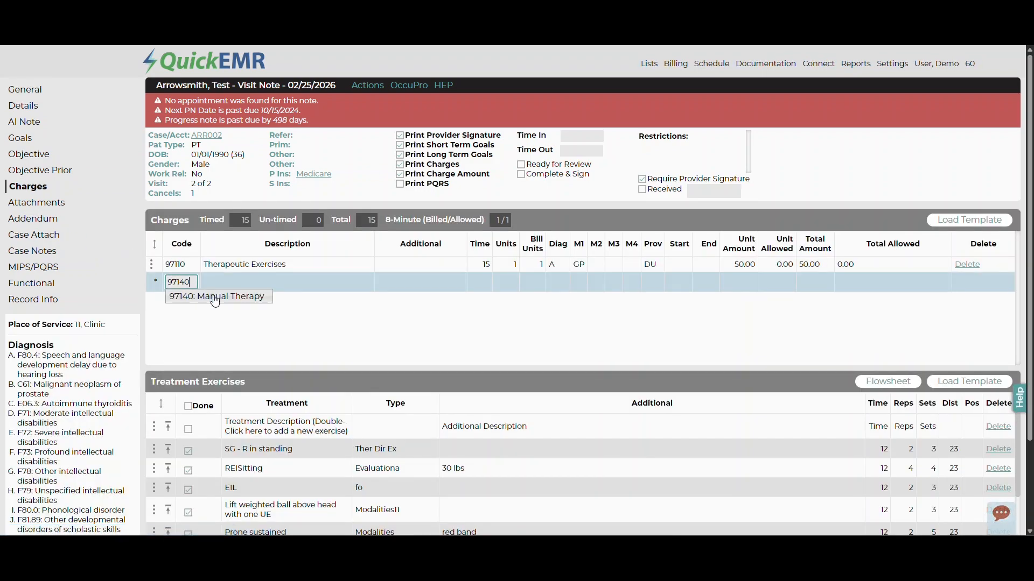
pyautogui.click(216, 297)
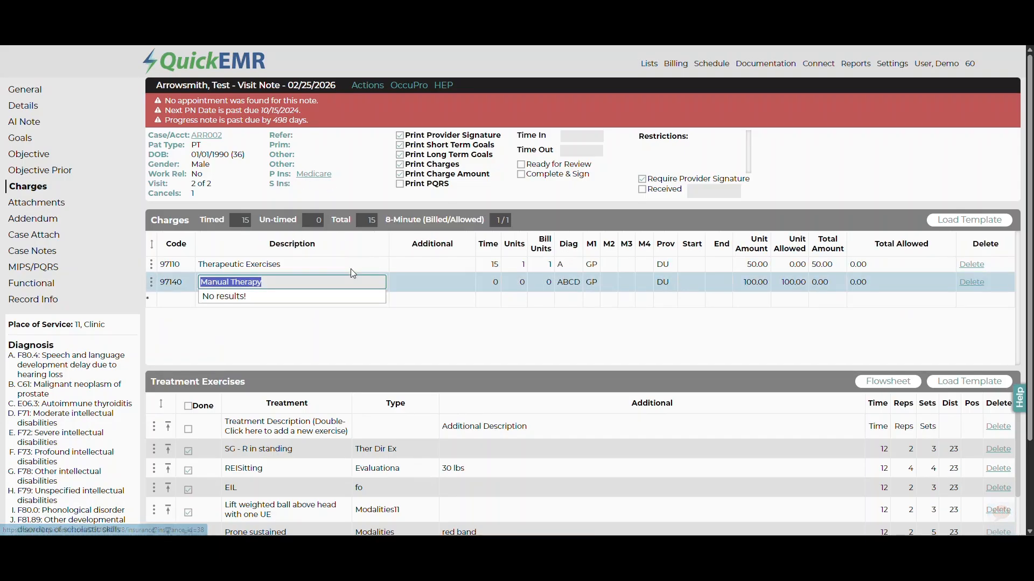
# - Set the time of the Manual Therapy charge to 30 minutes
pyautogui.press('Tab')
pyautogui.press('Tab')
pyautogui.write('3')
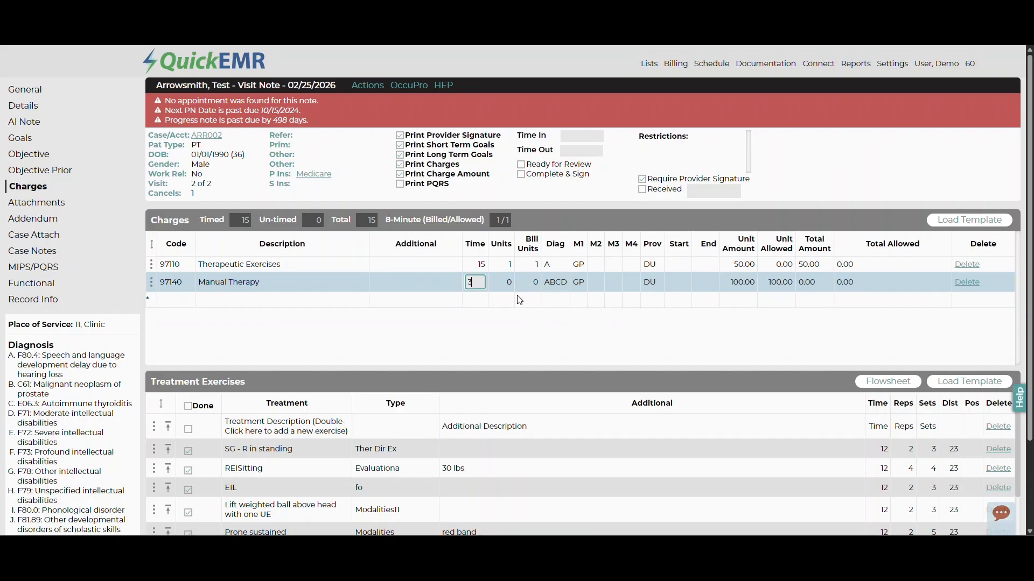
pyautogui.write('0')
pyautogui.press('Return')
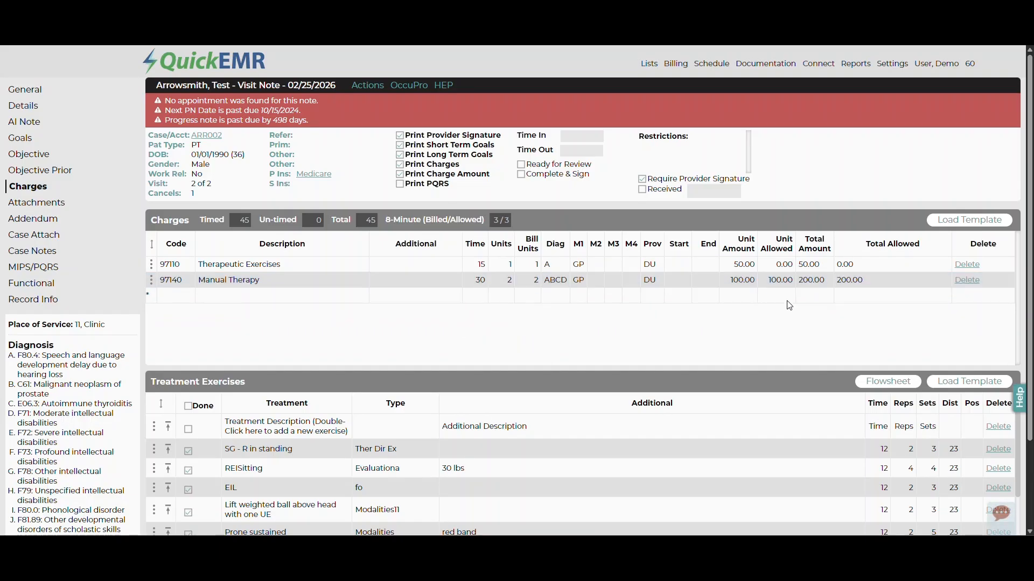